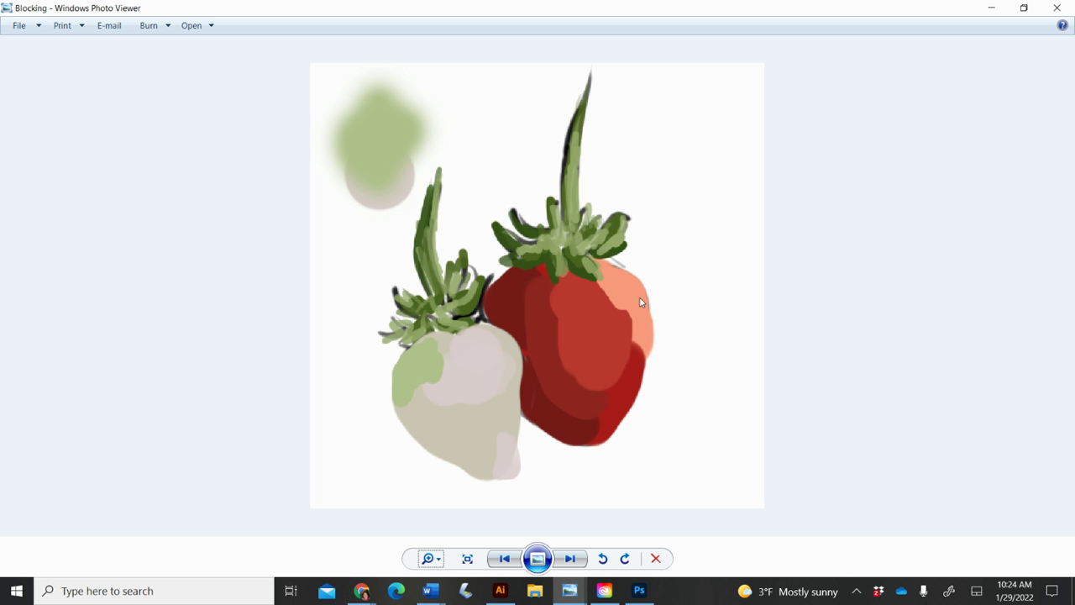
Step: Switch to the Monica-Fruit document in Photoshop, add a layer above Sketch and name it Back Grapefruit
click(636, 593)
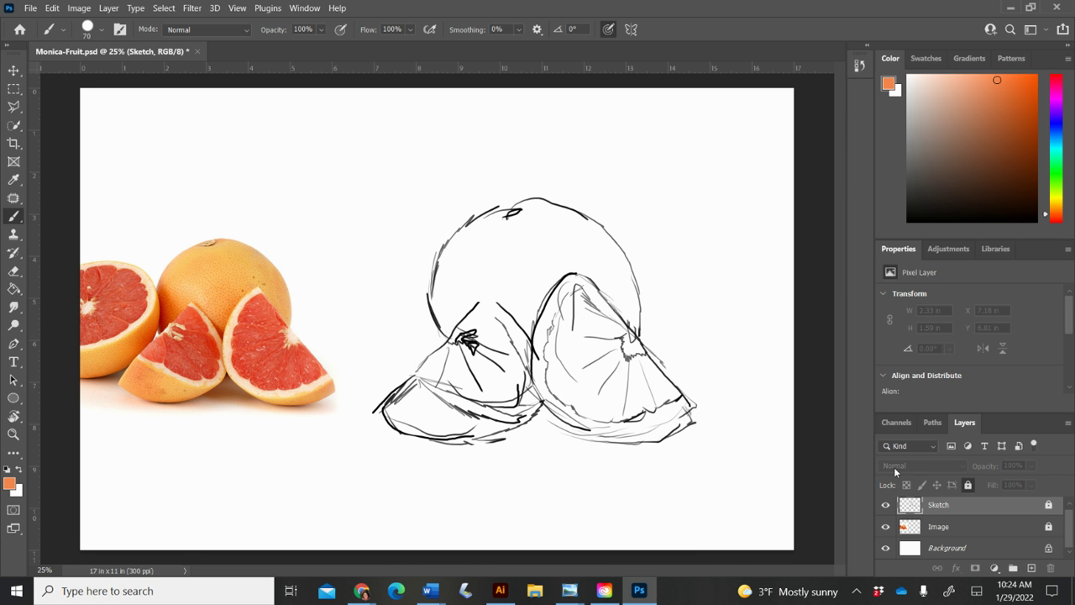
scroll(945, 514, up, 1)
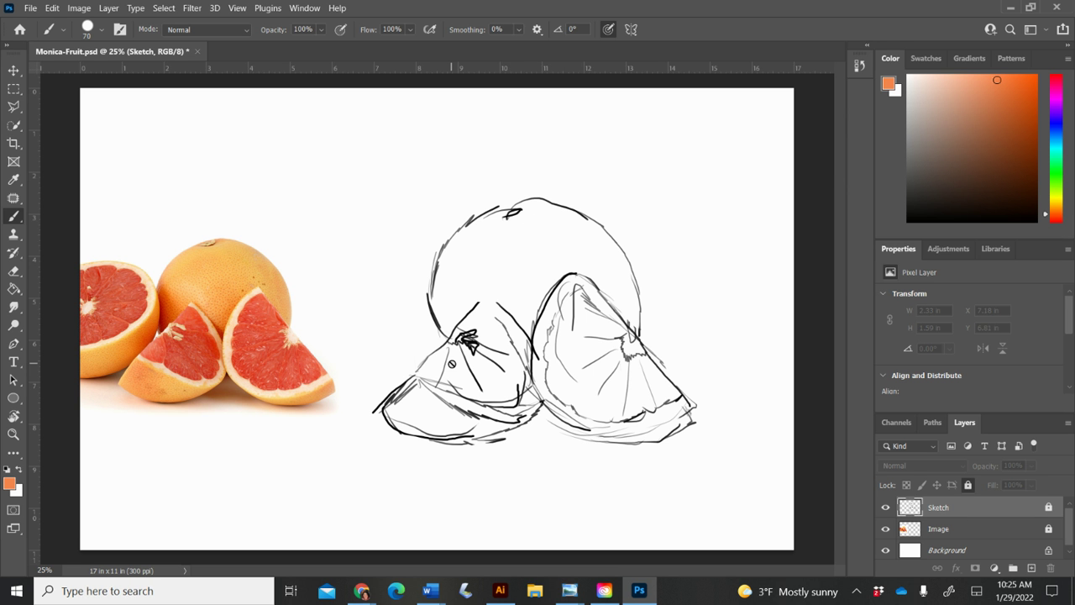
click(1033, 569)
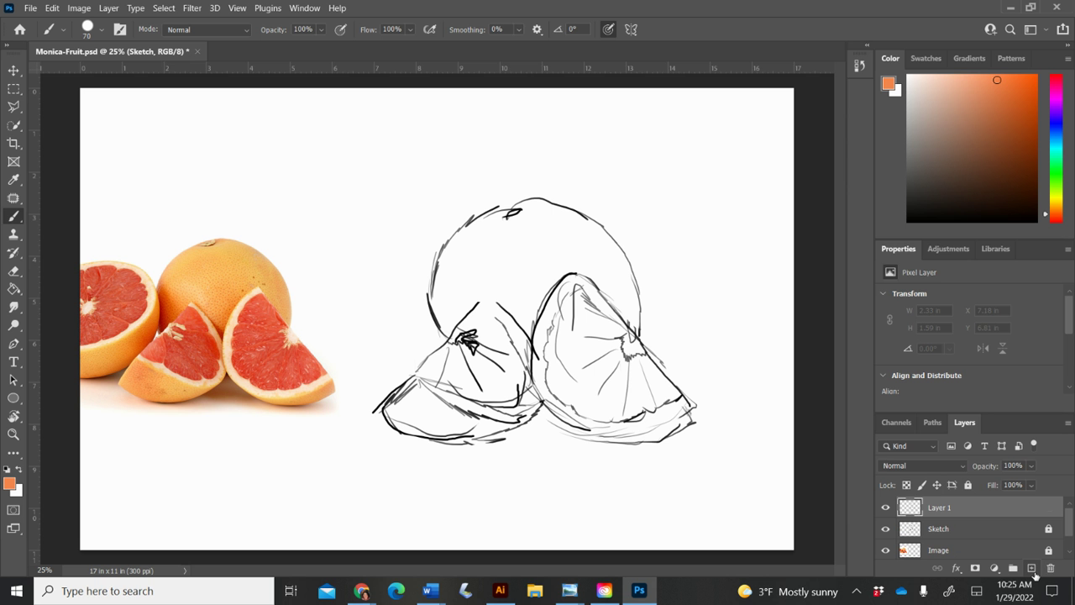
double_click(938, 508)
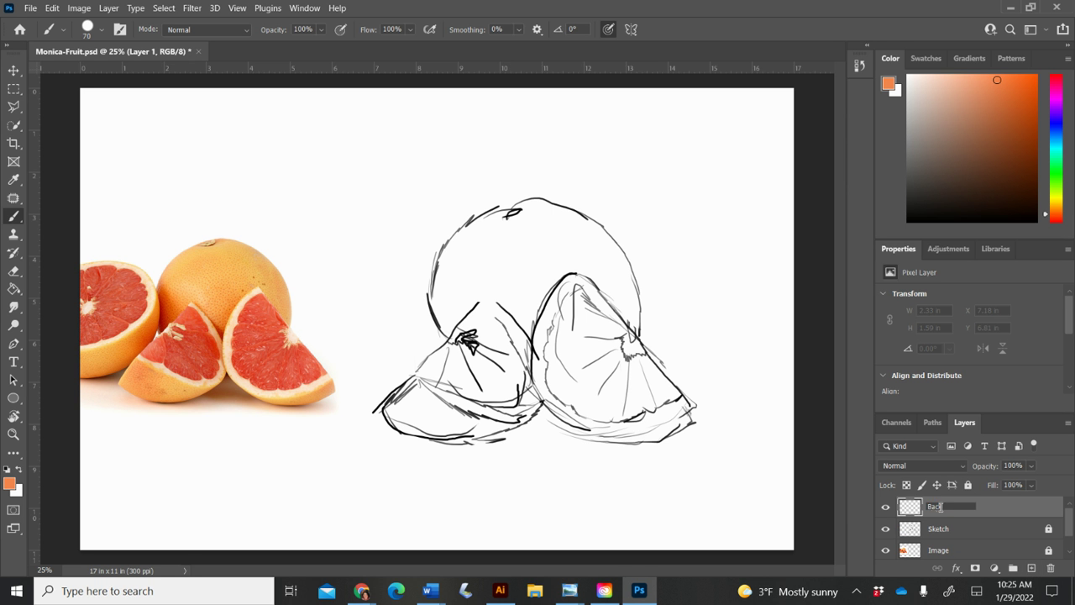
text(Back Grapefruit)
key(Return)
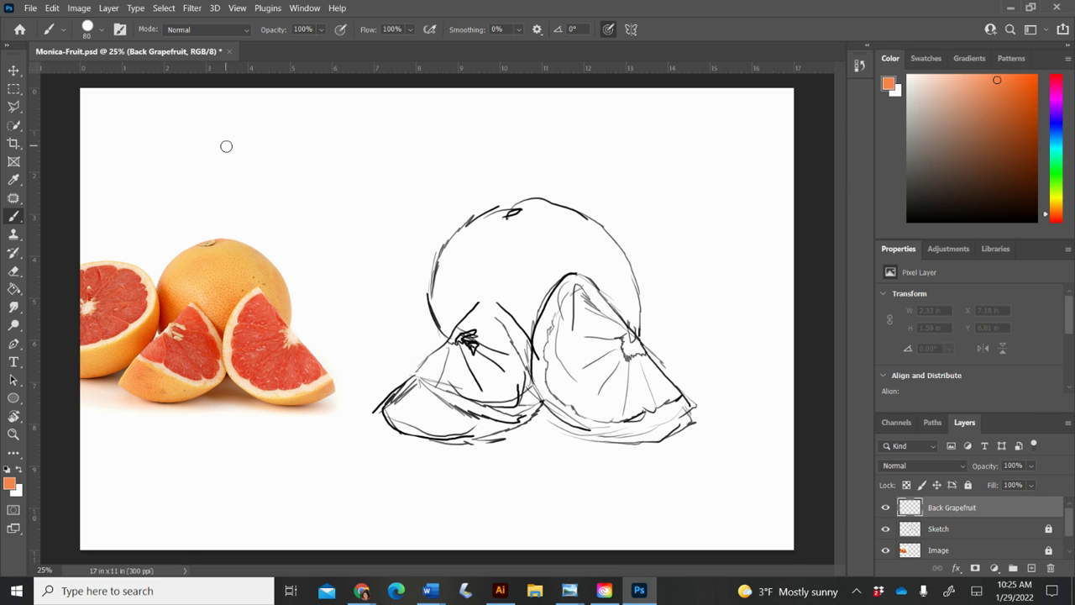
Step: Enlarge the brush to 1500 px to match the outline of the sketched whole grapefruit
key(bracketright)
key(bracketright)
key(bracketleft)
key(bracketleft)
key(bracketleft)
key(bracketleft)
key(bracketleft)
key(bracketleft)
key(bracketright)
key(bracketright)
key(bracketright)
key(bracketright)
key(bracketright)
key(bracketright)
key(bracketright)
key(bracketright)
key(bracketright)
key(bracketright)
key(bracketright)
key(bracketright)
key(bracketright)
key(bracketright)
key(bracketright)
key(bracketright)
key(bracketright)
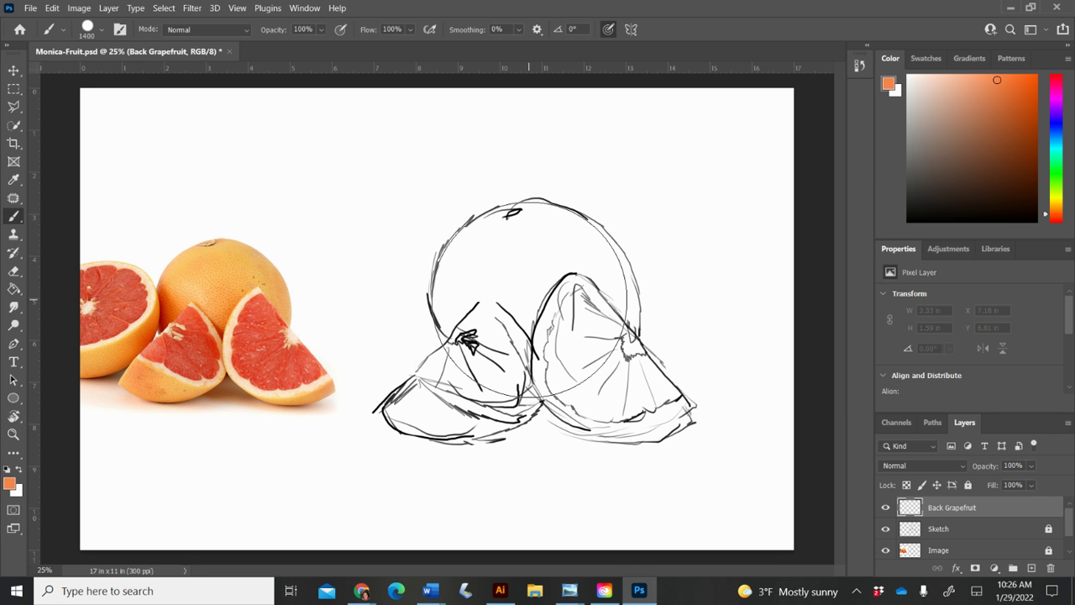
key(bracketright)
key(bracketright)
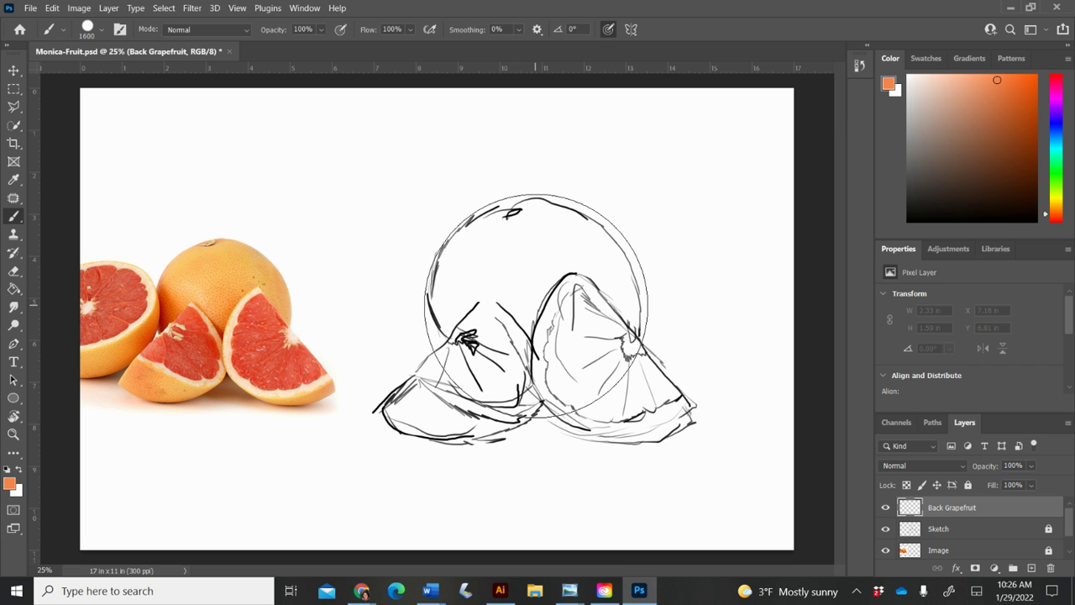
key(bracketleft)
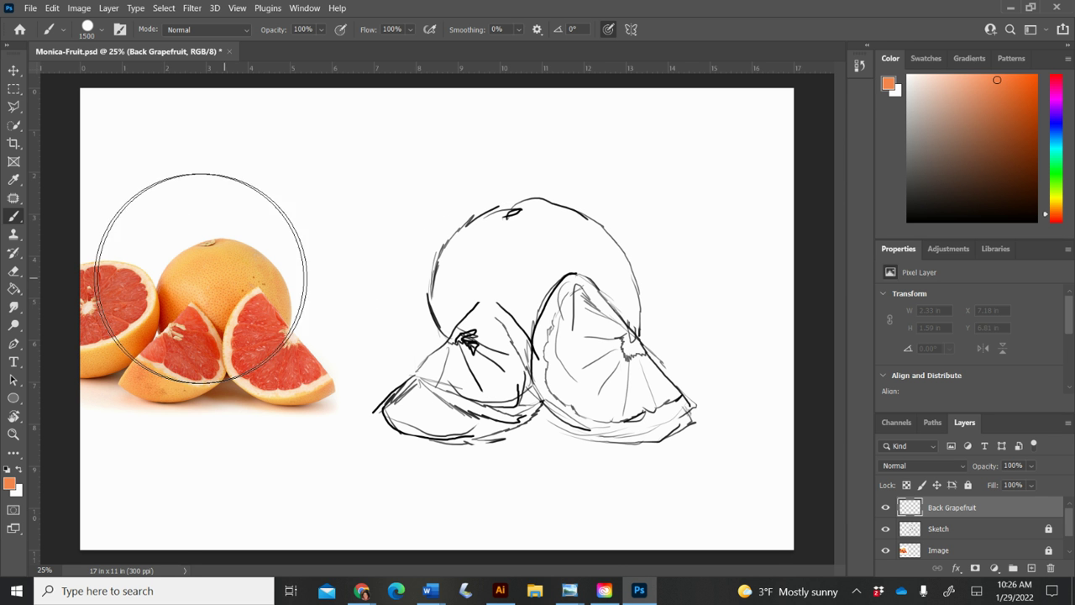
Step: Block in the sketched whole grapefruit with one brush dab of light orange sampled from the photo, and compare it with the Sketch layer hidden
click(13, 181)
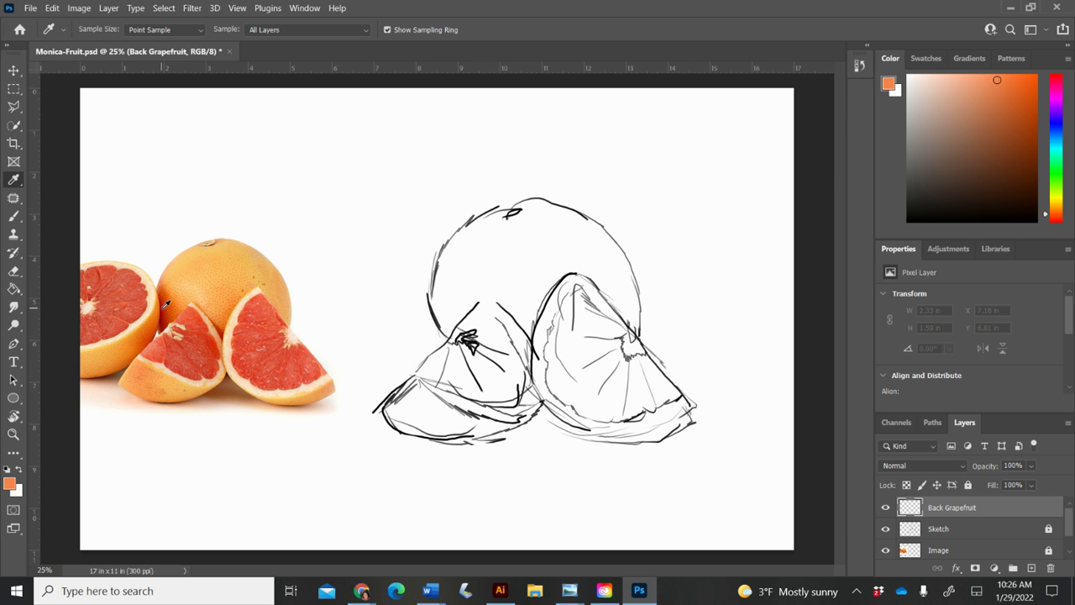
click(230, 244)
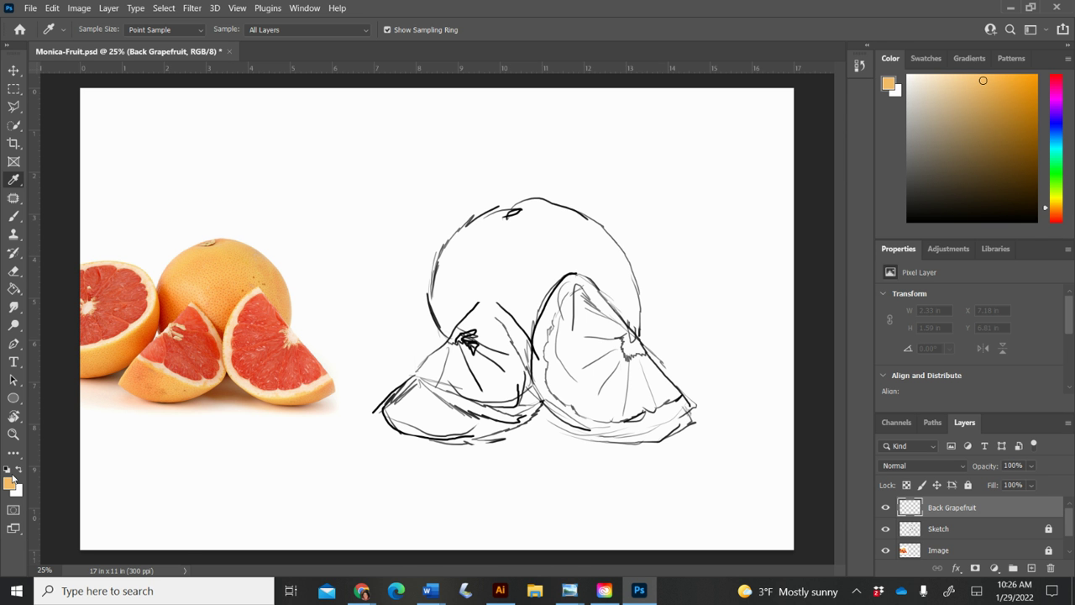
click(15, 217)
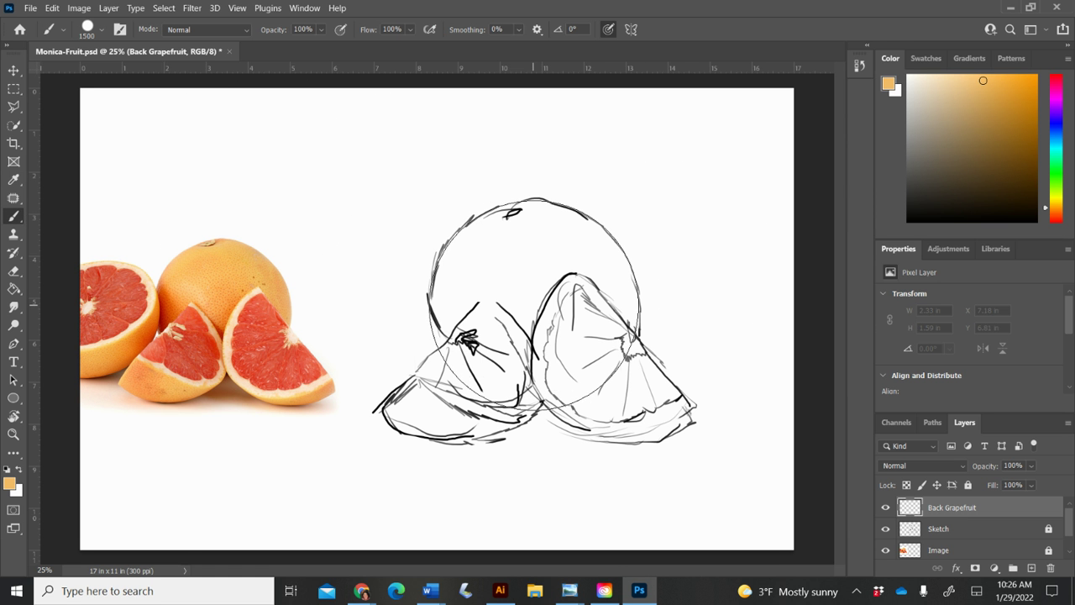
click(535, 304)
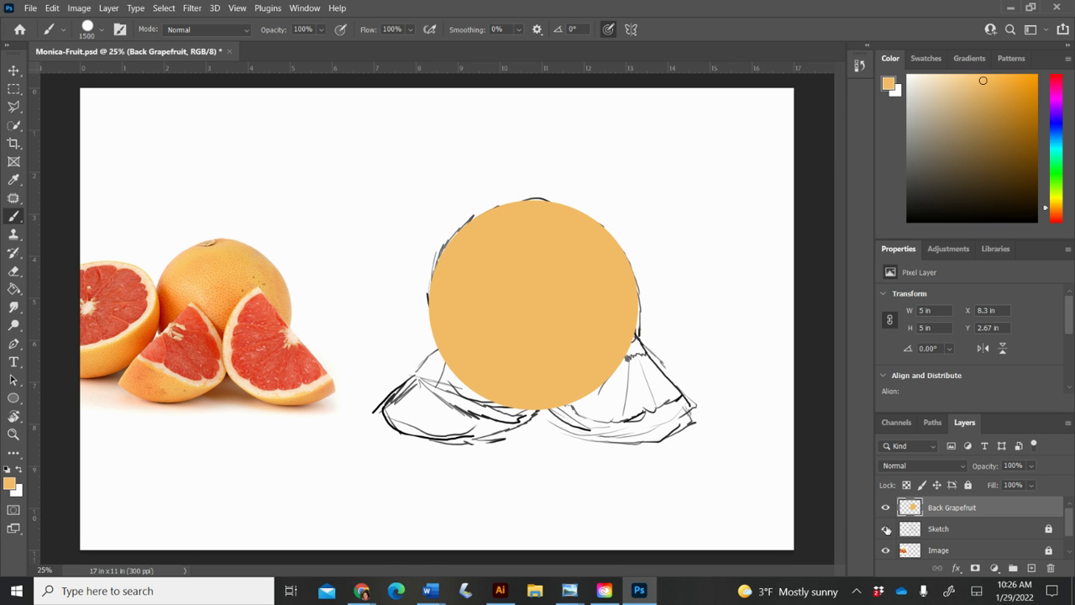
click(887, 528)
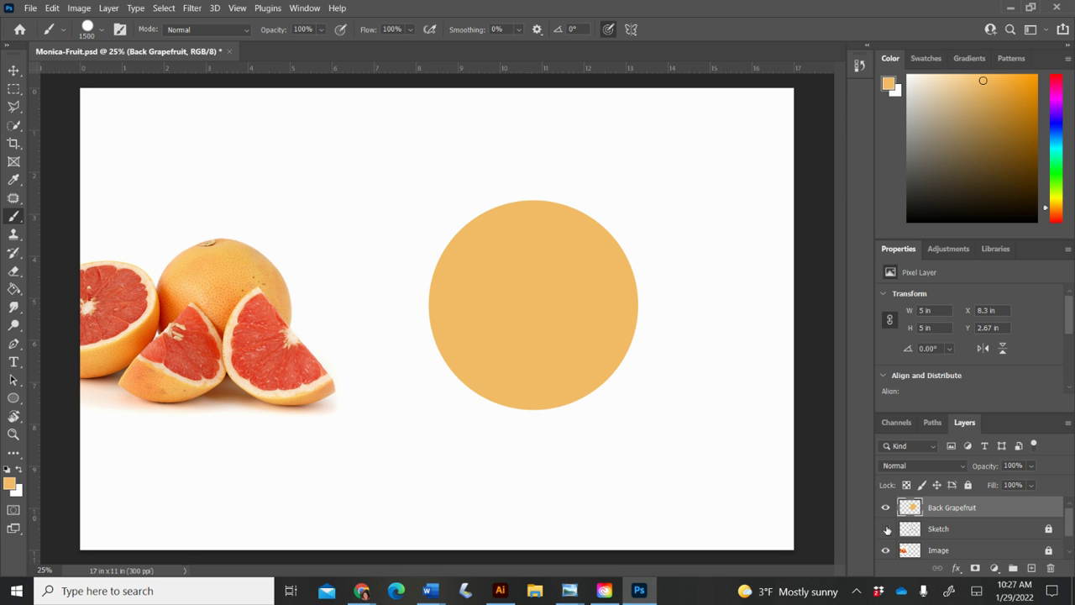
click(886, 528)
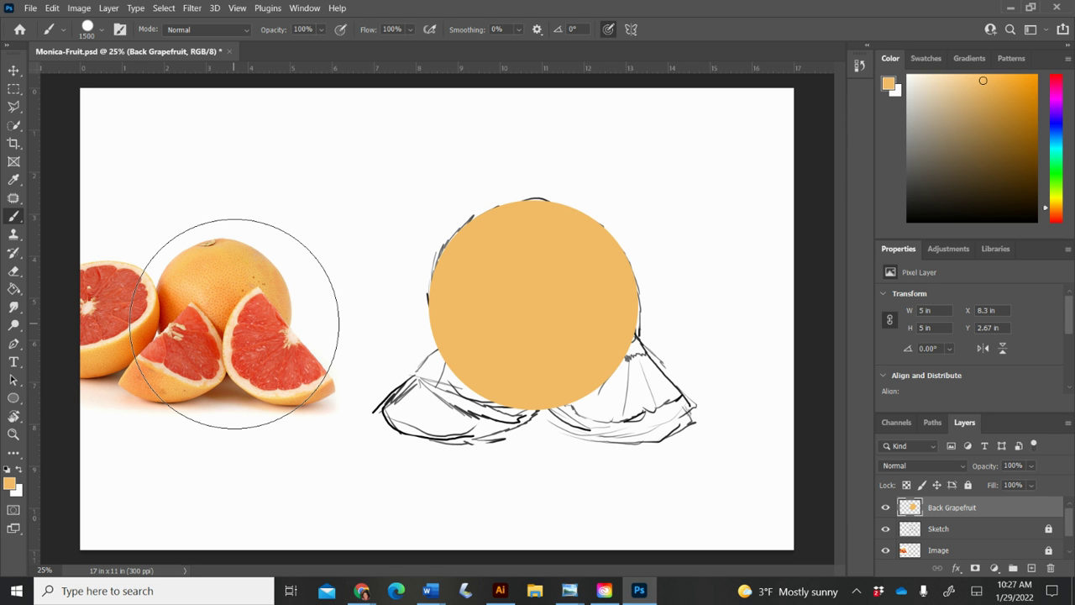
Step: Sample the dark red shadow beside the photo's whole grapefruit and paint it over the lower left of the orange circle with a 500 px brush
key(ctrl+plus)
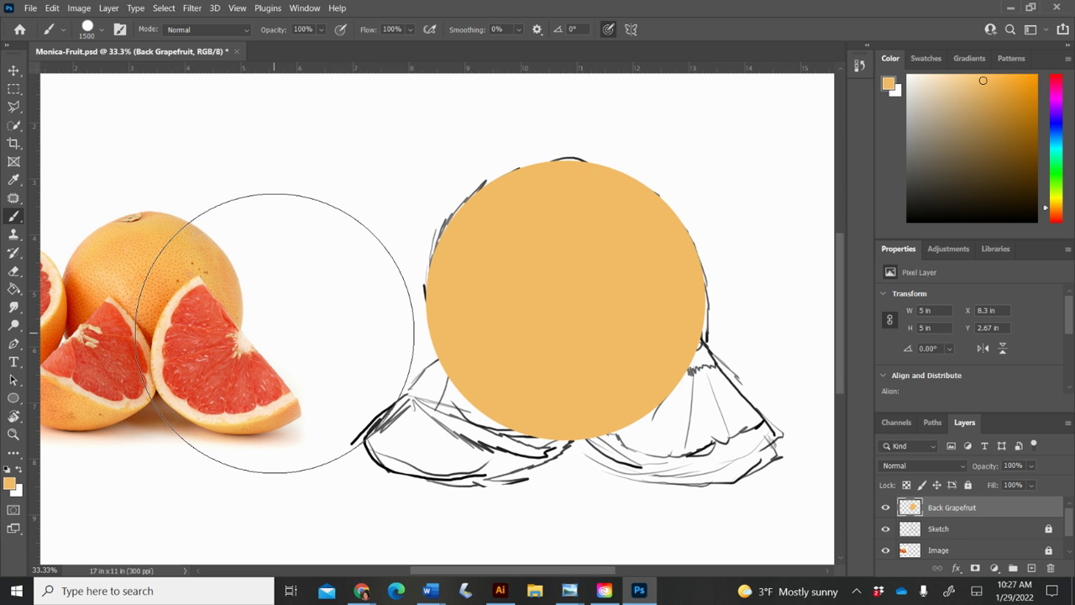
key(space)
mouse_move(274, 333)
mouse_down()
mouse_move(348, 341)
mouse_move(374, 360)
mouse_move(354, 354)
mouse_up()
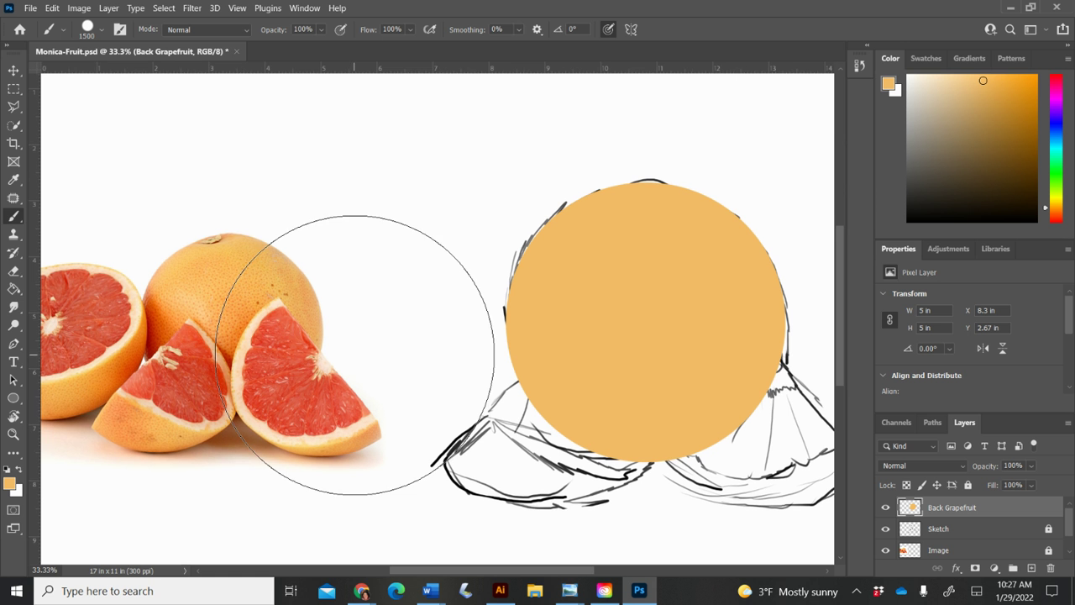
click(13, 180)
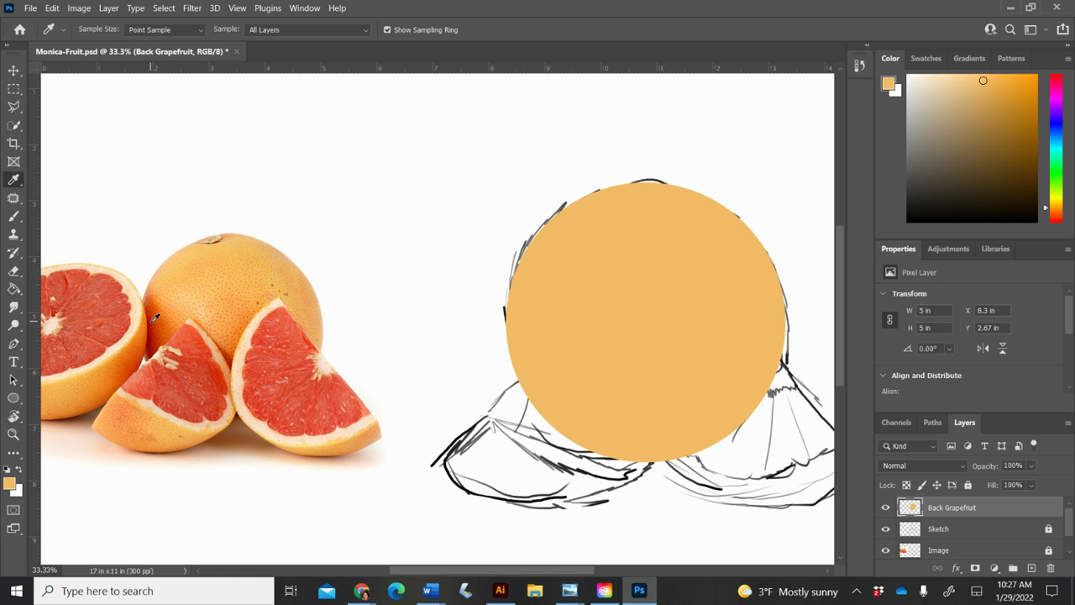
click(155, 317)
click(14, 218)
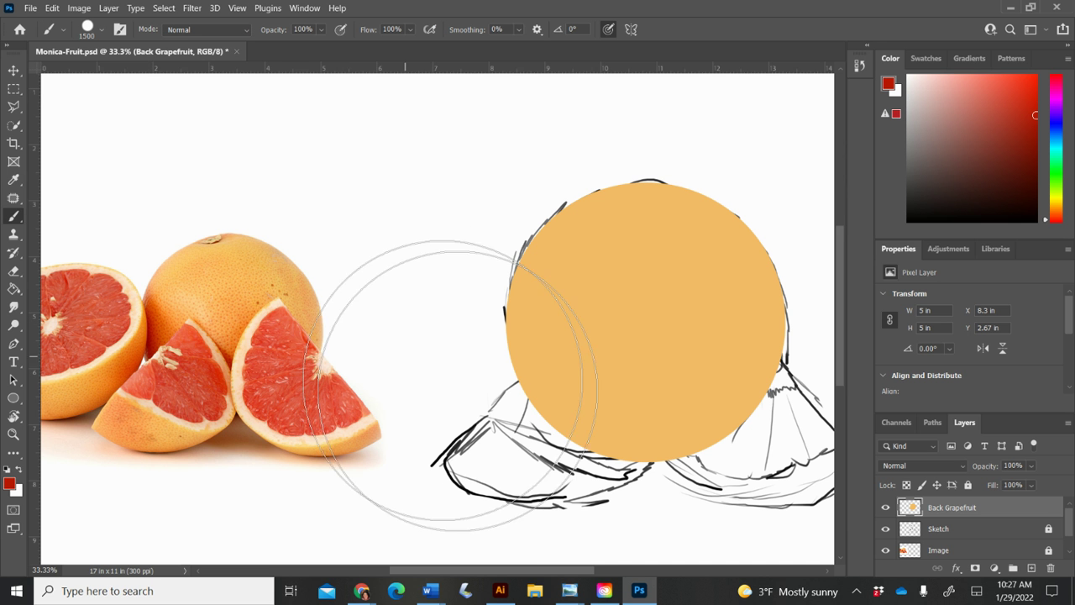
key(bracketleft)
key(bracketleft)
key(bracketleft)
key(bracketleft)
key(bracketleft)
key(bracketleft)
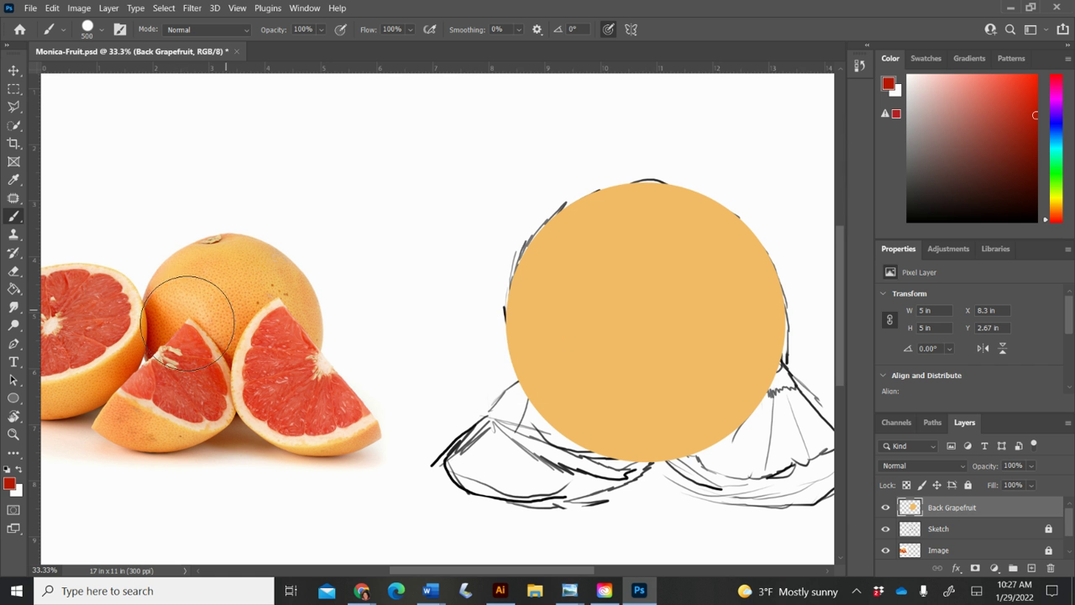
drag(553, 338, 601, 413)
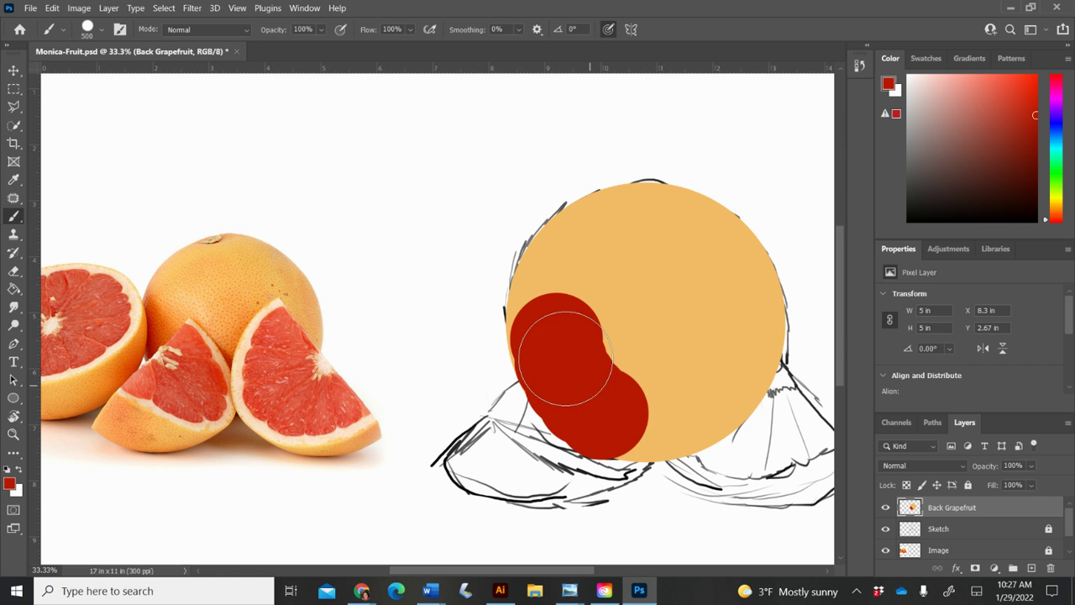
drag(555, 349, 601, 409)
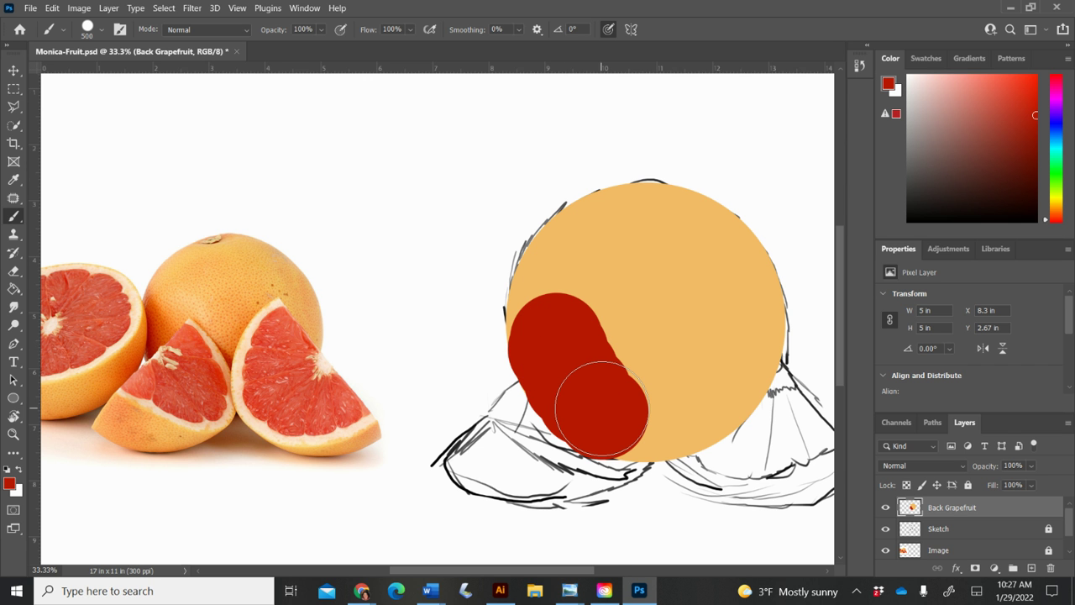
Step: Sample a slightly browner red from the photo's shadow and lower the Back Grapefruit layer's opacity to 39%
key(bracketleft)
key(bracketleft)
key(bracketleft)
key(bracketleft)
click(15, 179)
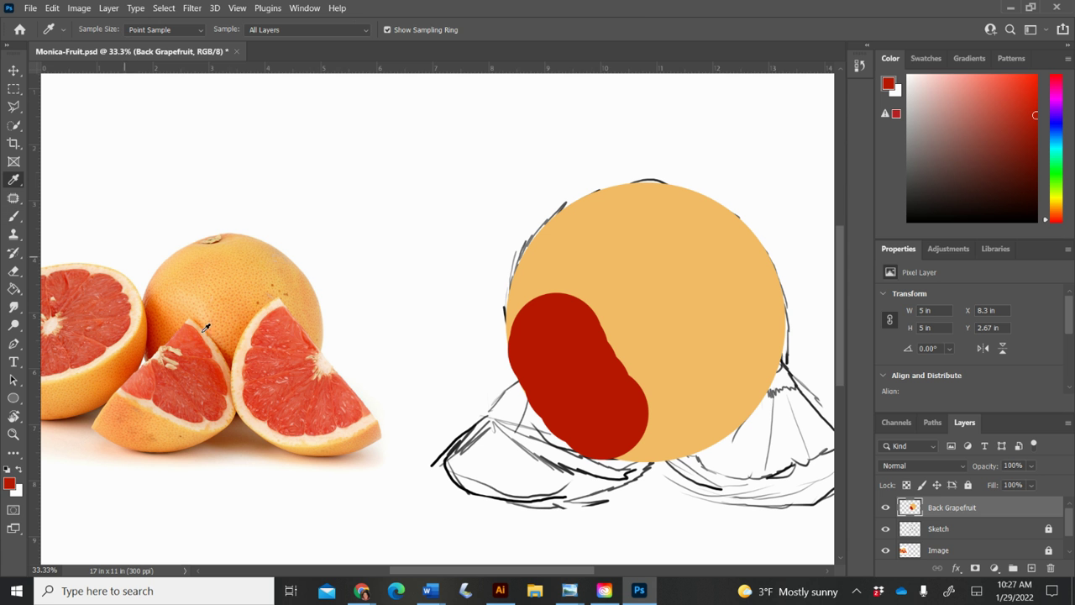
click(1031, 467)
click(1008, 479)
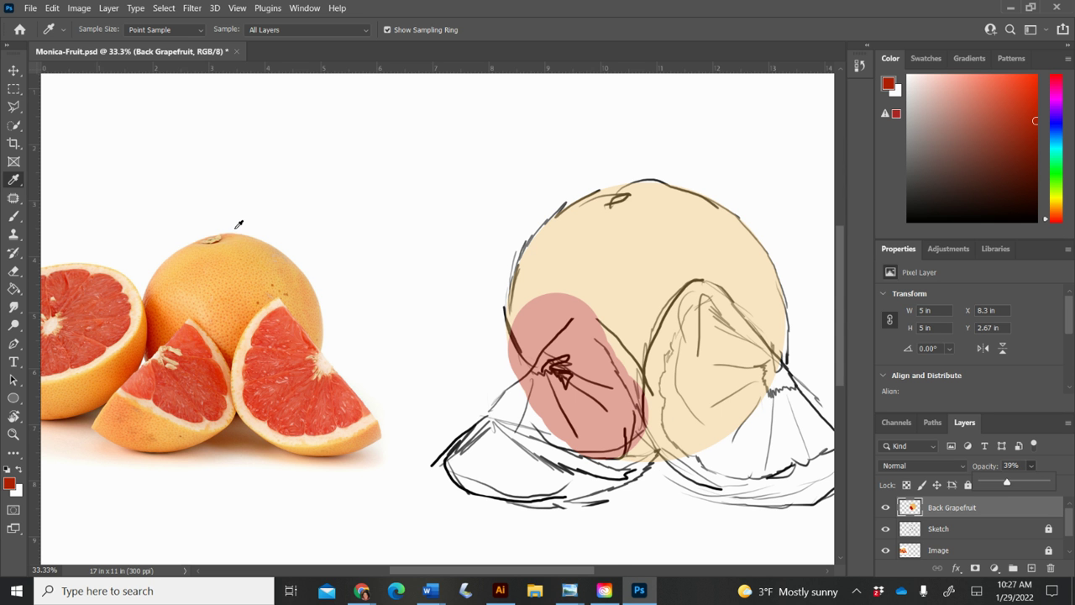
Step: Extend the shadow along its upper right and the fruit's left edge with a 125 px brush, and restore the layer opacity to 100%
click(15, 216)
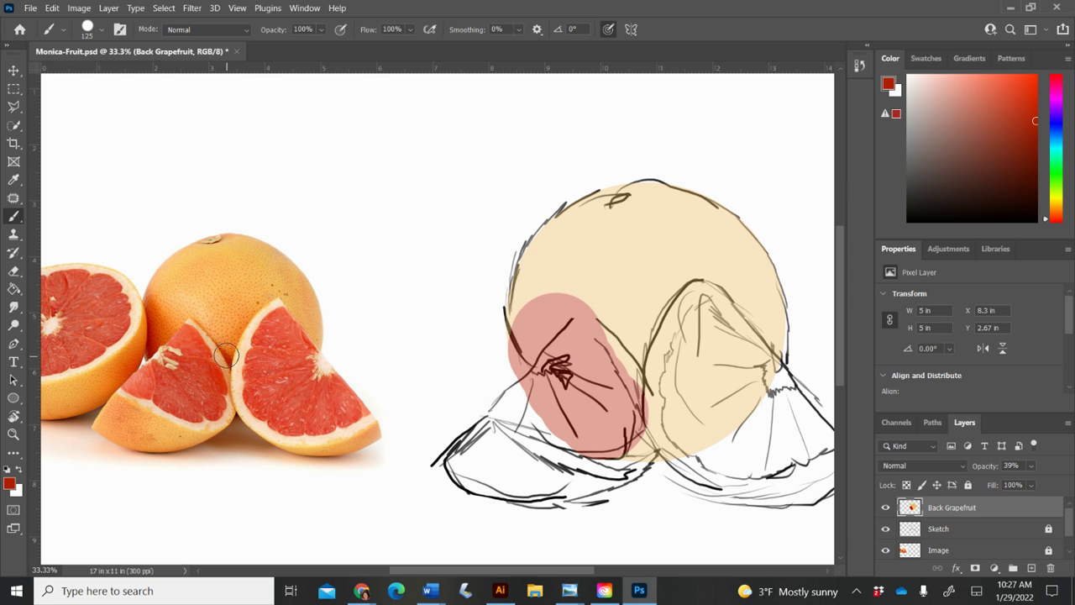
mouse_move(615, 334)
mouse_down()
mouse_move(644, 379)
mouse_move(584, 324)
mouse_move(636, 363)
mouse_move(658, 393)
mouse_up()
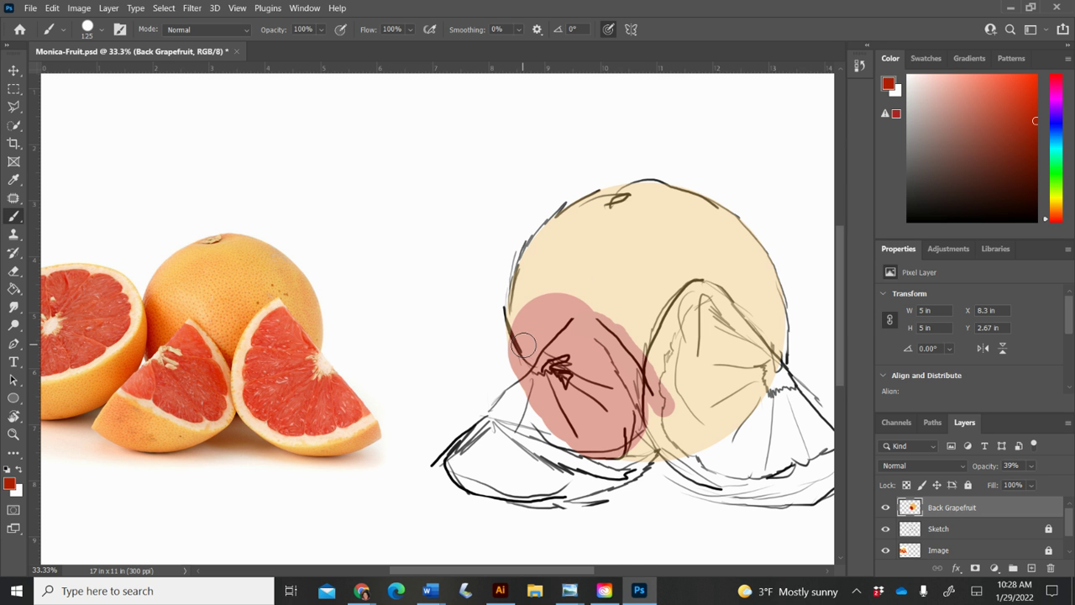
mouse_move(516, 336)
mouse_down()
mouse_move(517, 307)
mouse_move(519, 353)
mouse_up()
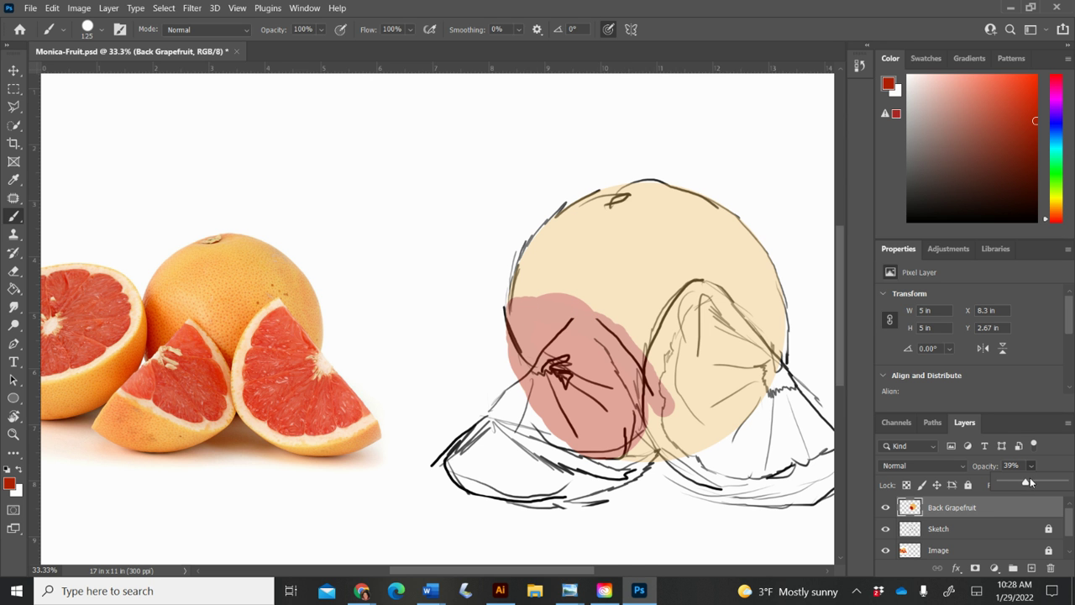
drag(1025, 481, 1073, 481)
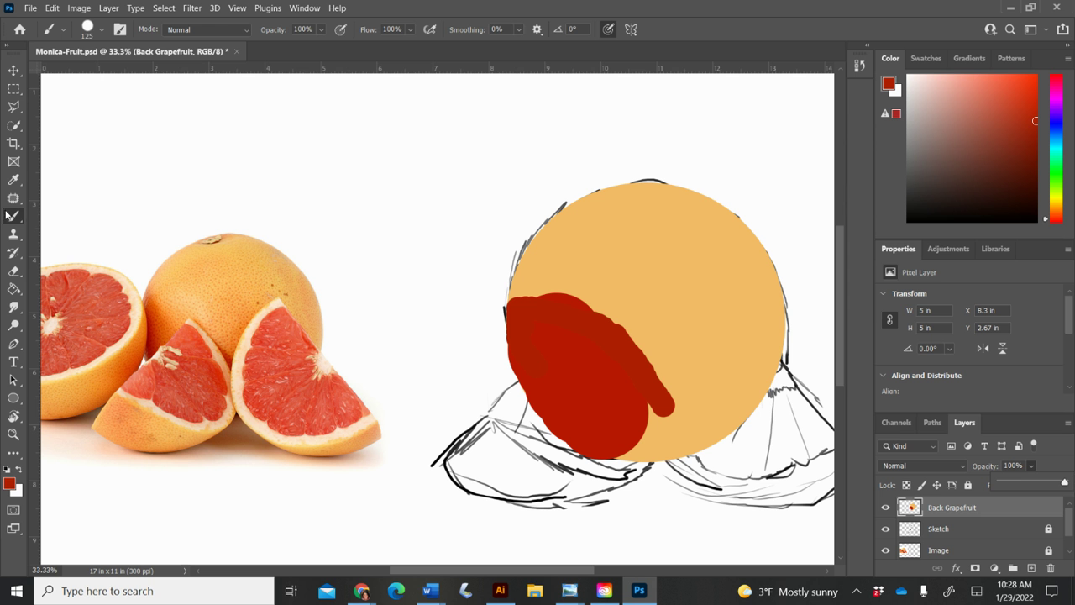
Step: Sample the deeper orange from the right side of the photo's whole grapefruit and paint it down the circle's right side with a 500 px brush
click(13, 179)
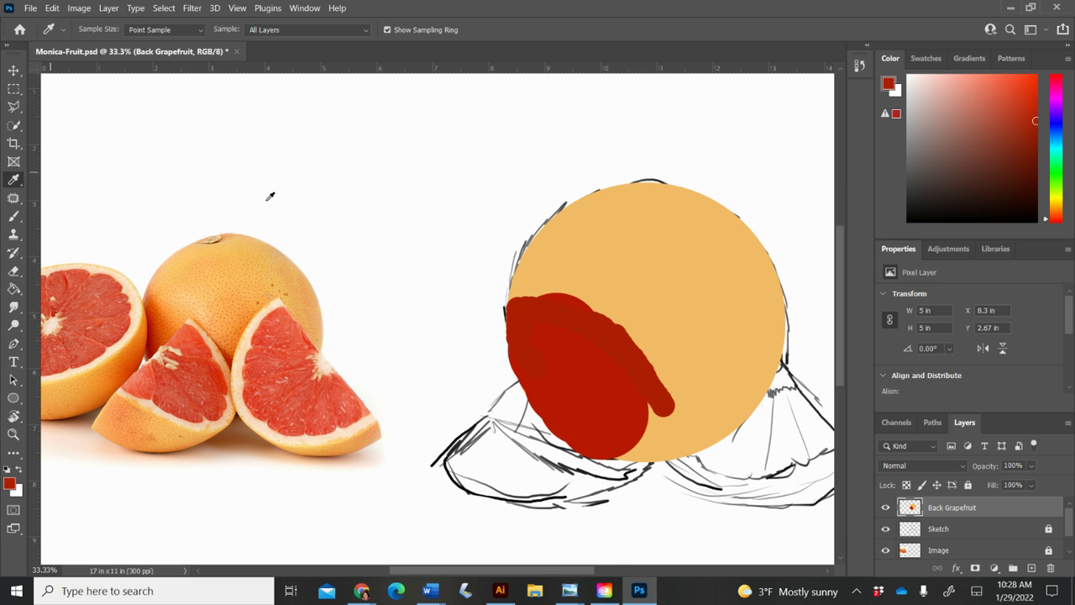
click(305, 289)
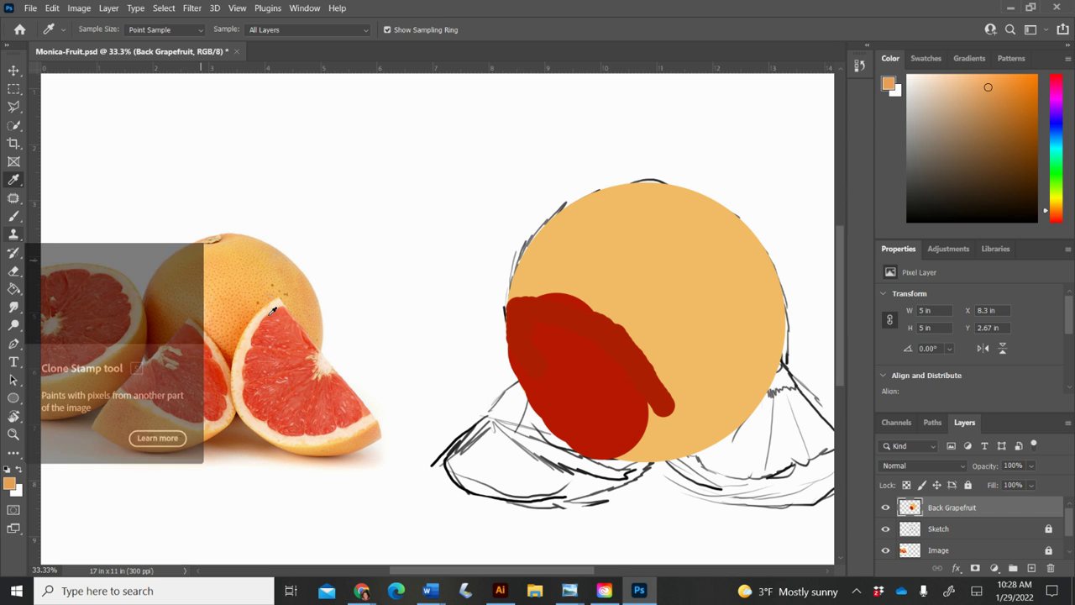
click(13, 216)
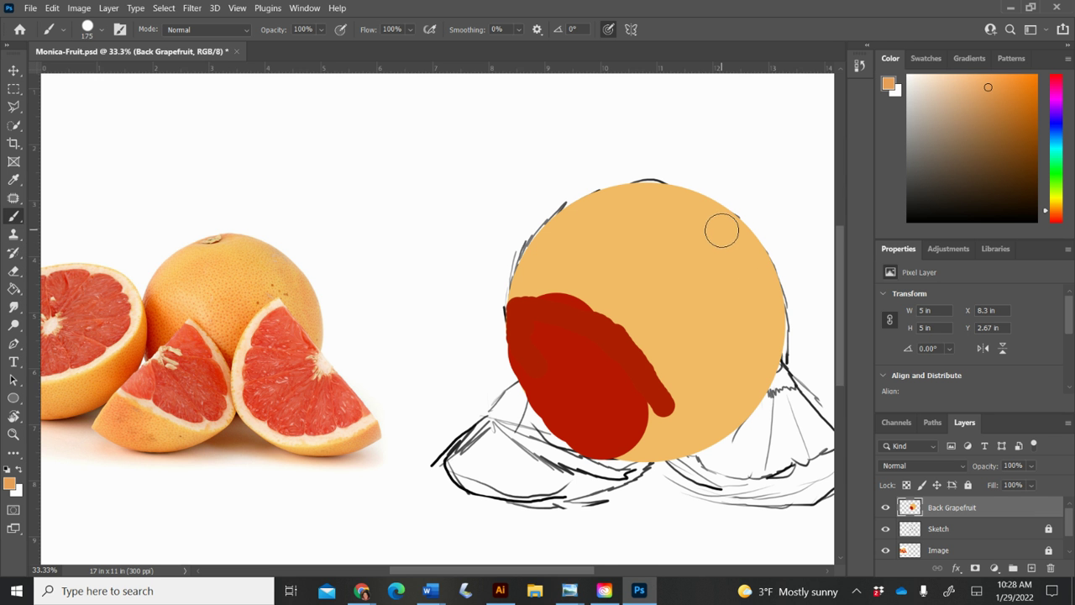
key(bracketright)
key(bracketright)
key(bracketright)
key(bracketright)
key(bracketright)
key(bracketright)
key(bracketright)
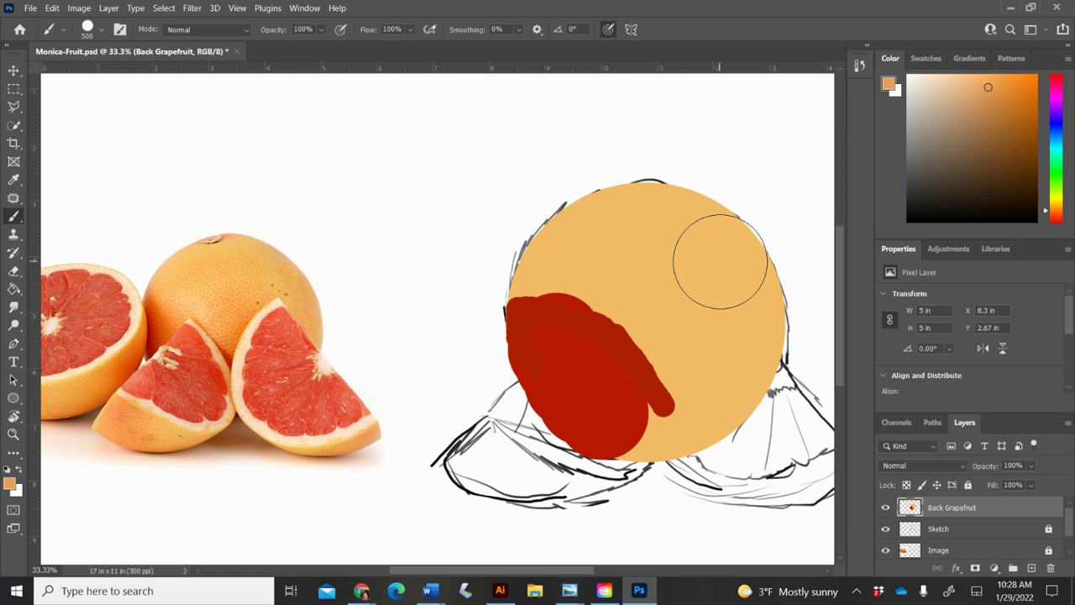
mouse_move(720, 260)
mouse_down()
mouse_move(740, 299)
mouse_move(727, 356)
mouse_up()
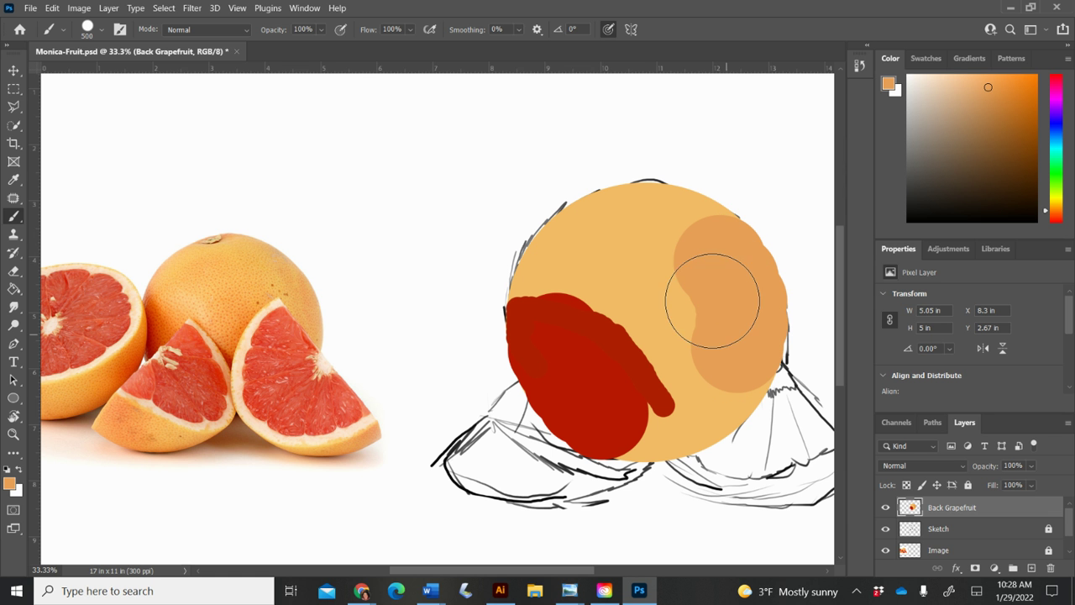
drag(700, 252, 724, 324)
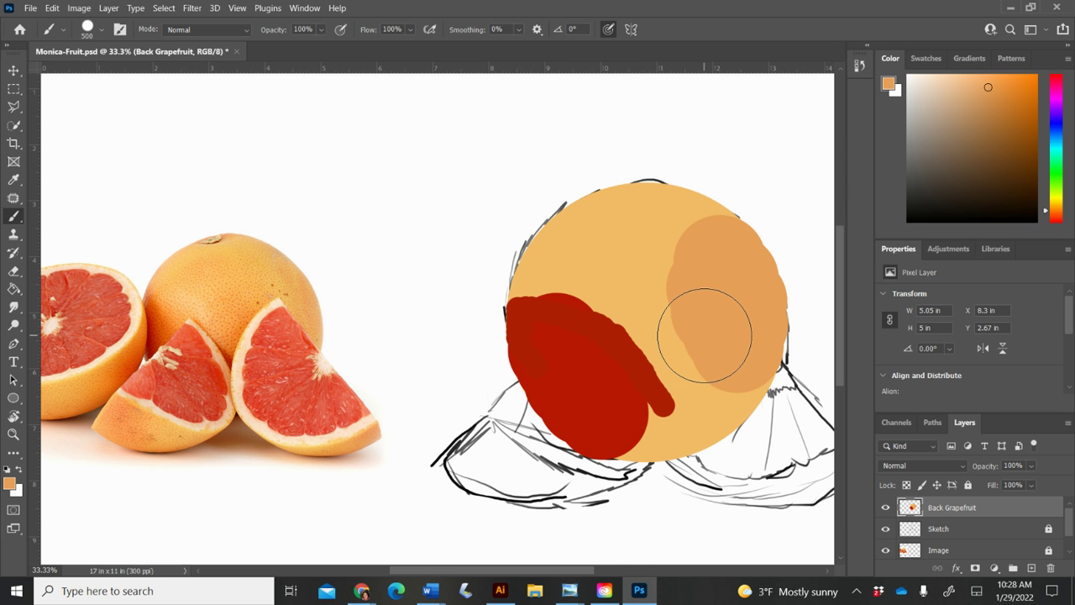
Step: Paint a deeper orange patch in the circle's upper middle at 250 px and a small spot where the stem sits at 125 px
key(bracketleft)
key(bracketleft)
key(bracketleft)
mouse_move(619, 252)
mouse_down()
mouse_move(613, 260)
mouse_move(633, 293)
mouse_up()
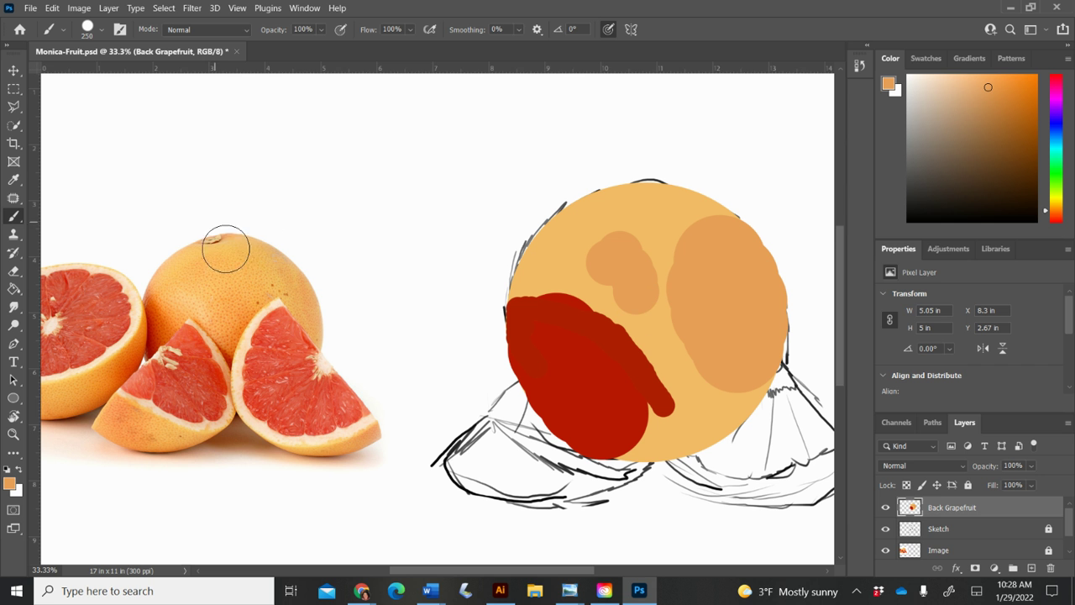
key(bracketleft)
key(bracketleft)
key(bracketleft)
key(bracketleft)
drag(611, 200, 613, 199)
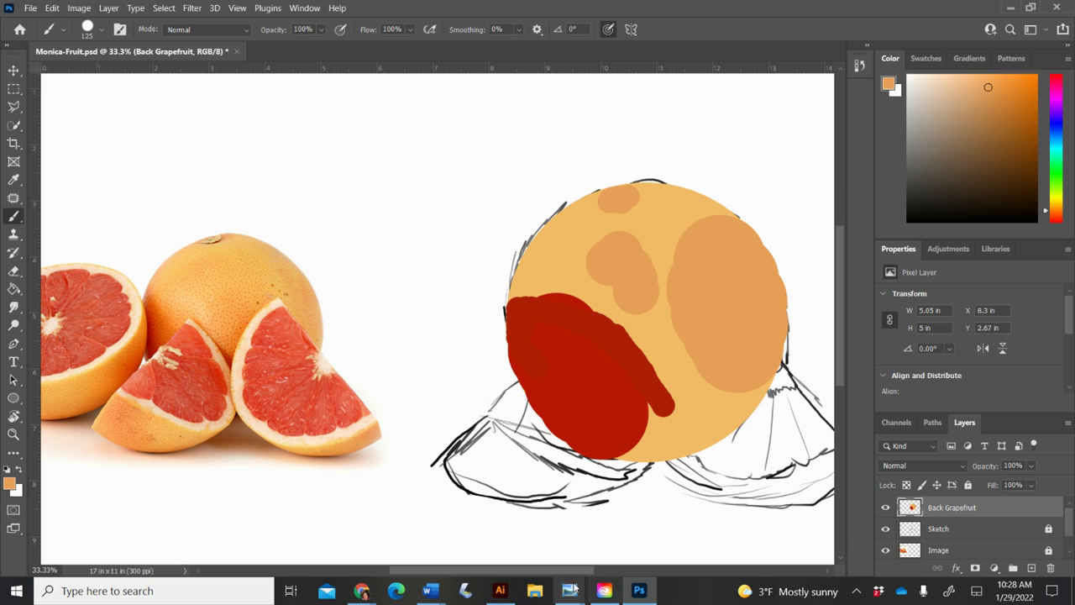
mouse_move(426, 593)
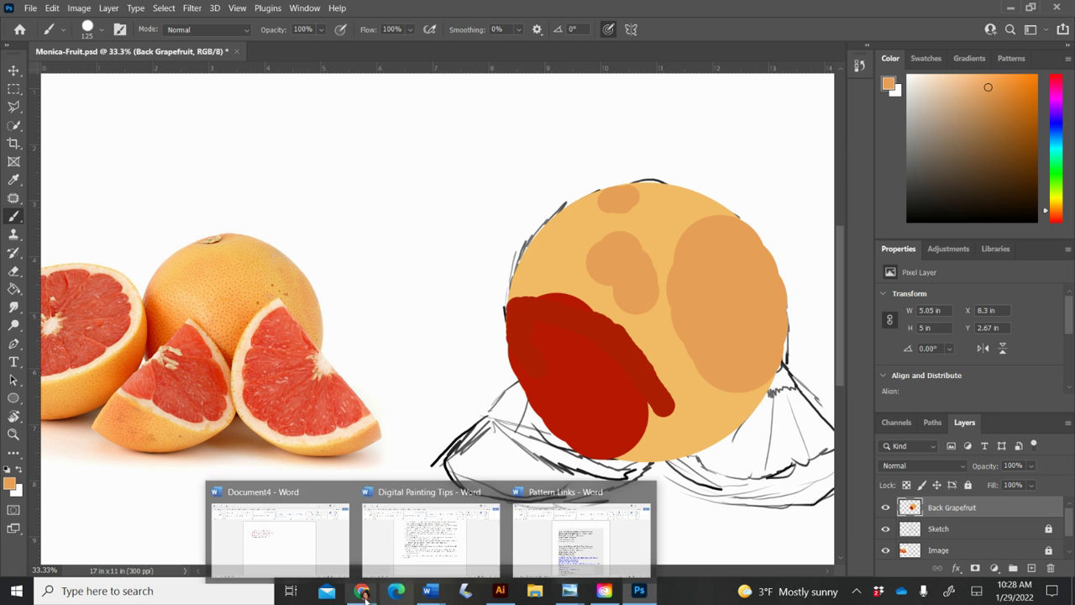